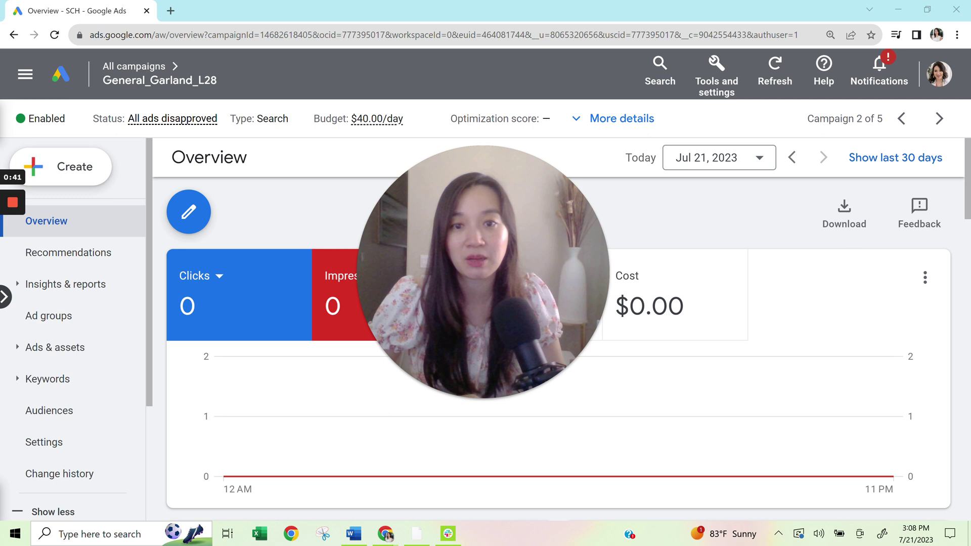
# Step: Open General_Garland_L28's Locations page and edit its Waco and 80 mi radius targets
pyautogui.moveTo(560, 226); pyautogui.dragTo(867, 480)
pyautogui.click(804, 501)
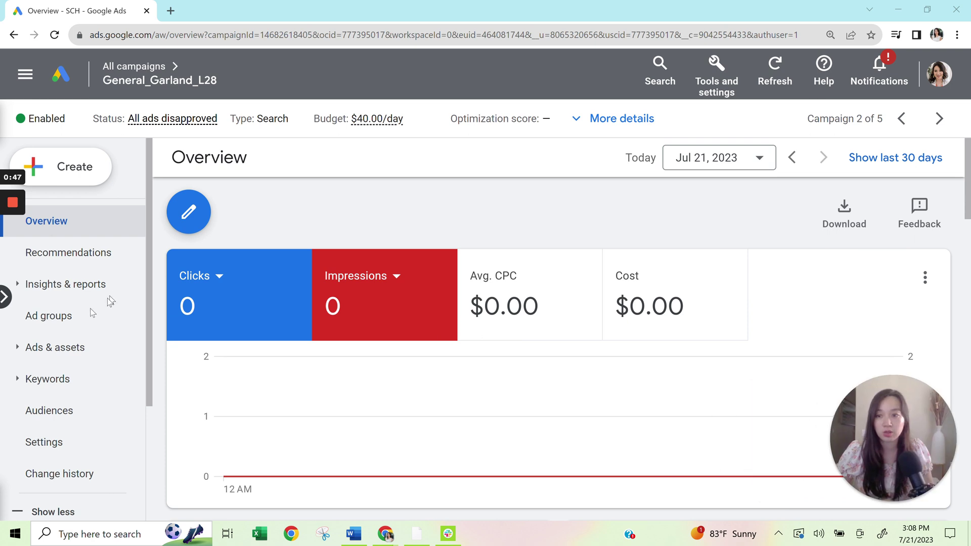
pyautogui.scroll(-3, 149, 308)
pyautogui.scroll(-5, 149, 317)
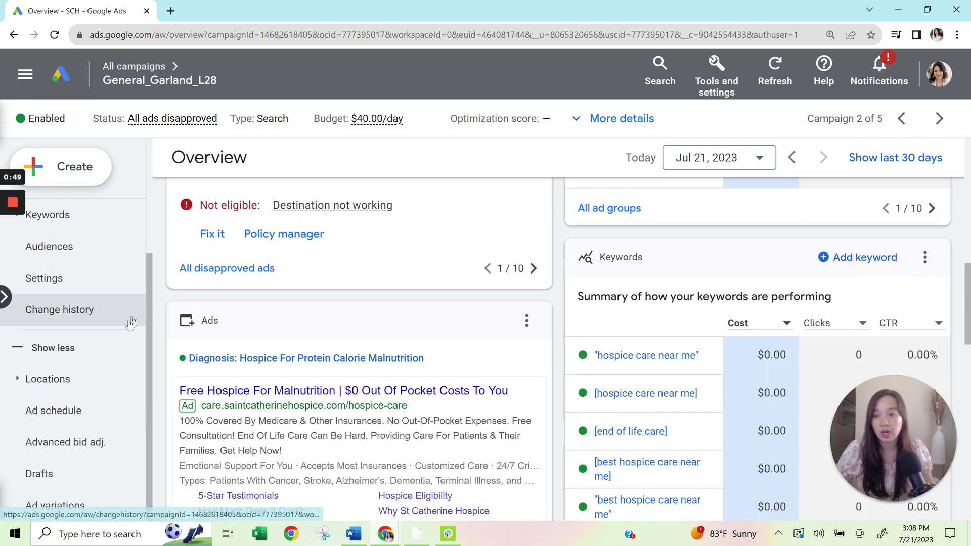
pyautogui.click(77, 379)
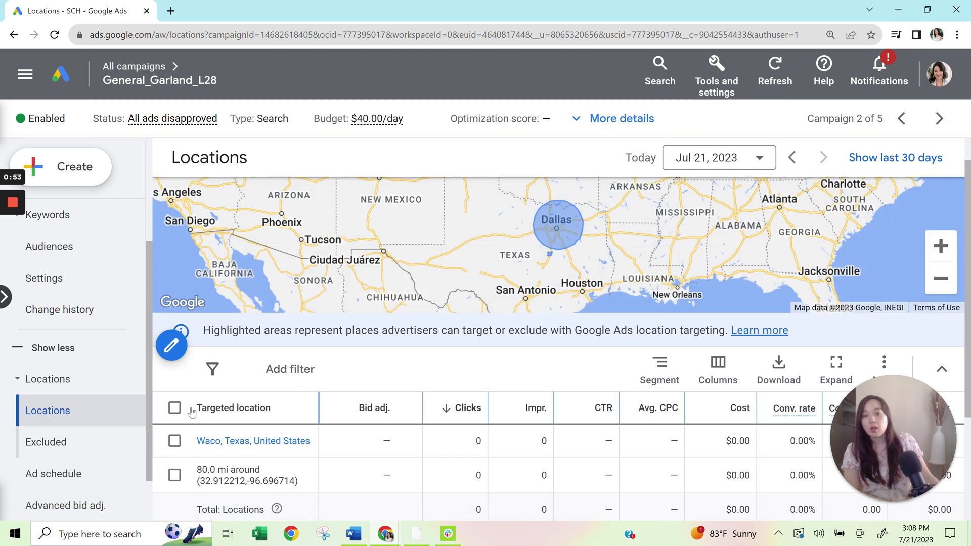
pyautogui.click(172, 347)
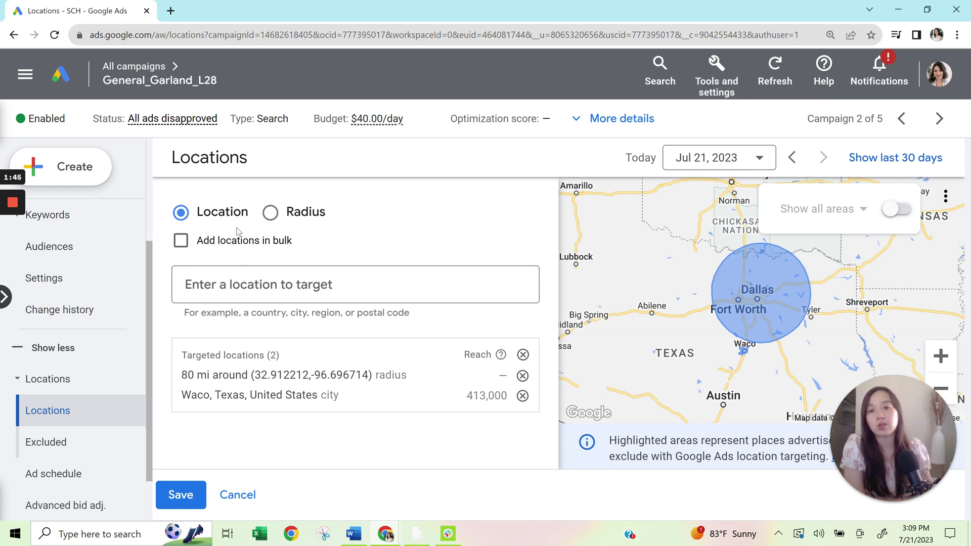
# Step: Choose Radius targeting, zoom the map in on Dallas–Fort Worth, and save the location editor unchanged
pyautogui.click(291, 223)
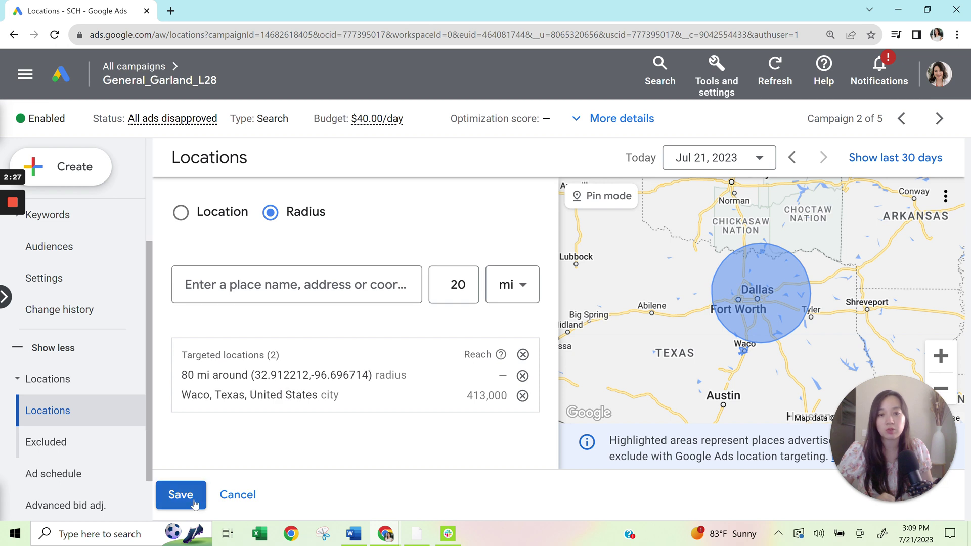
pyautogui.click(940, 357)
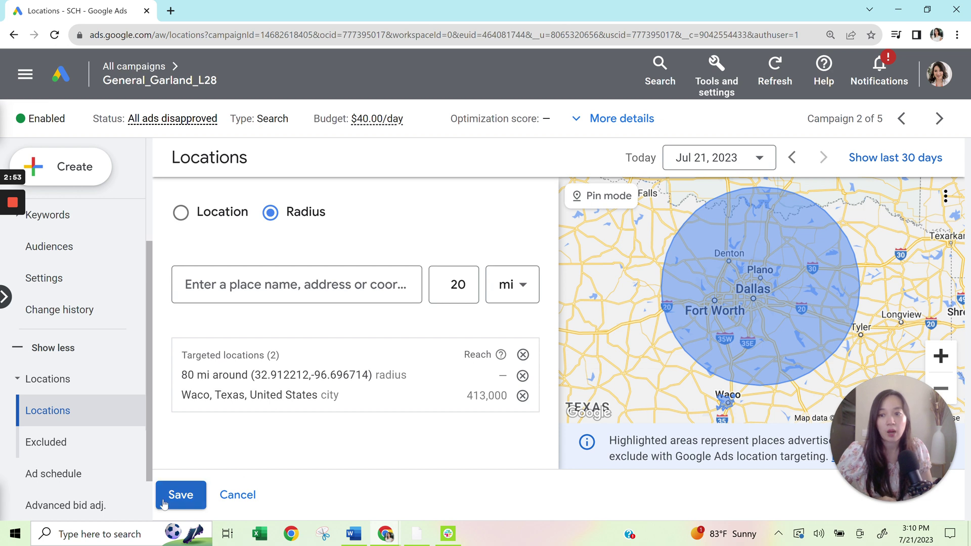
pyautogui.click(182, 496)
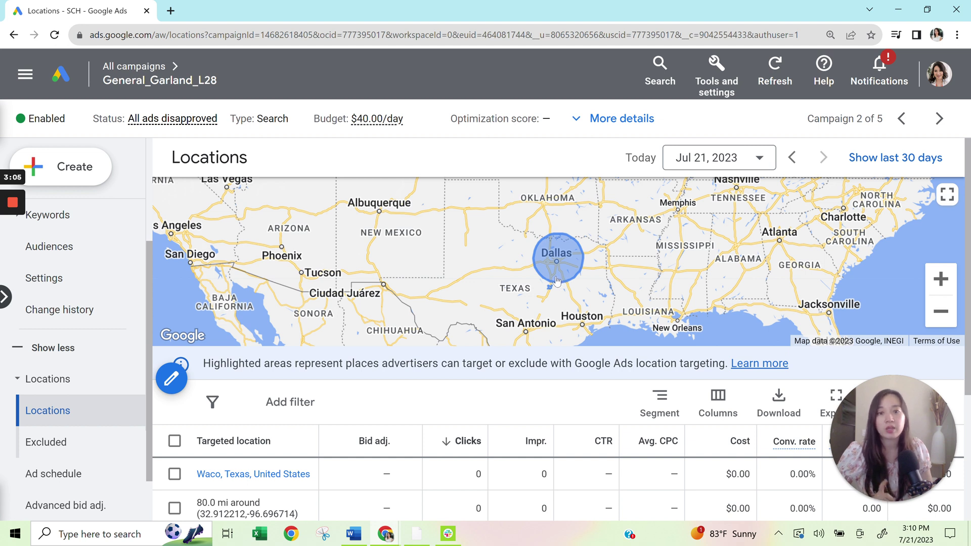
pyautogui.click(87, 288)
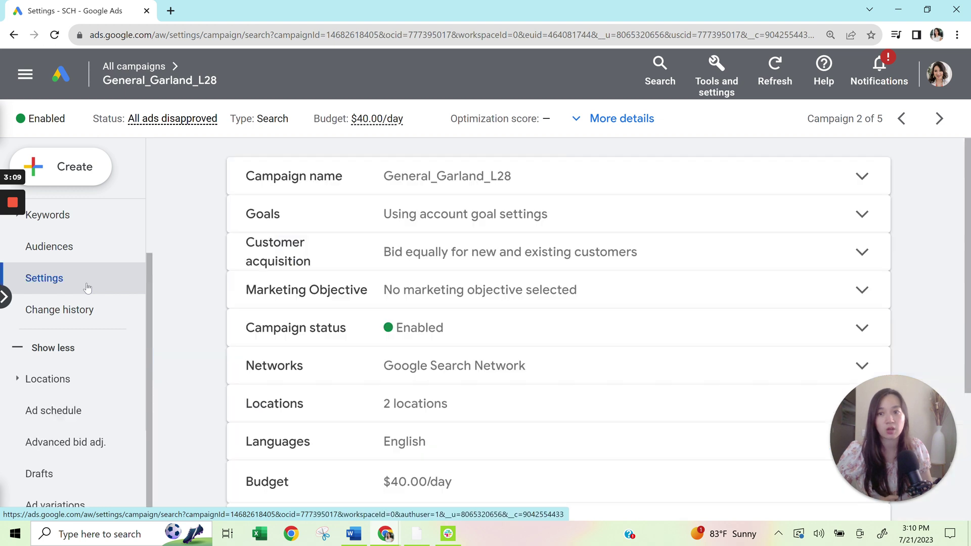
# Step: Expand the campaign's Locations setting in full-screen view and reveal its location targeting options
pyautogui.scroll(-4, 667, 364)
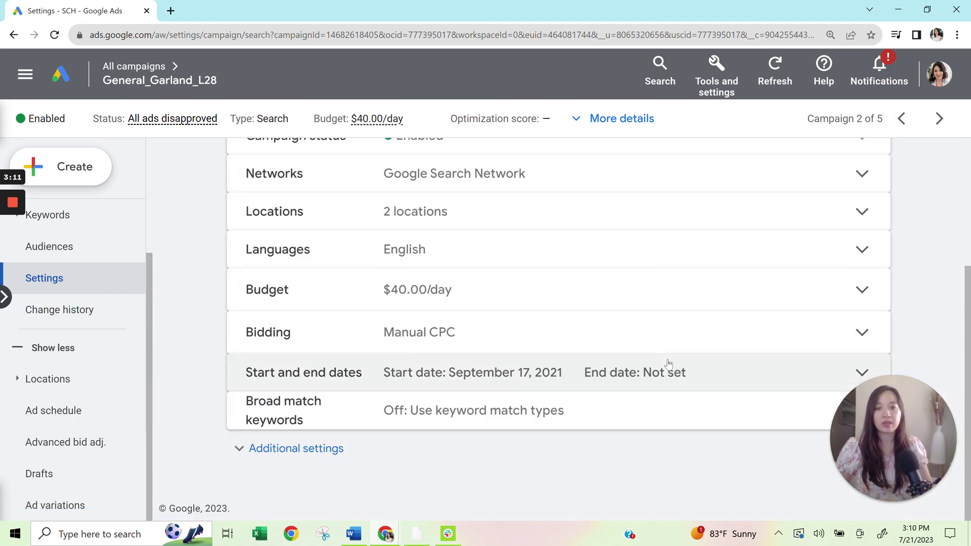
pyautogui.scroll(4, 667, 365)
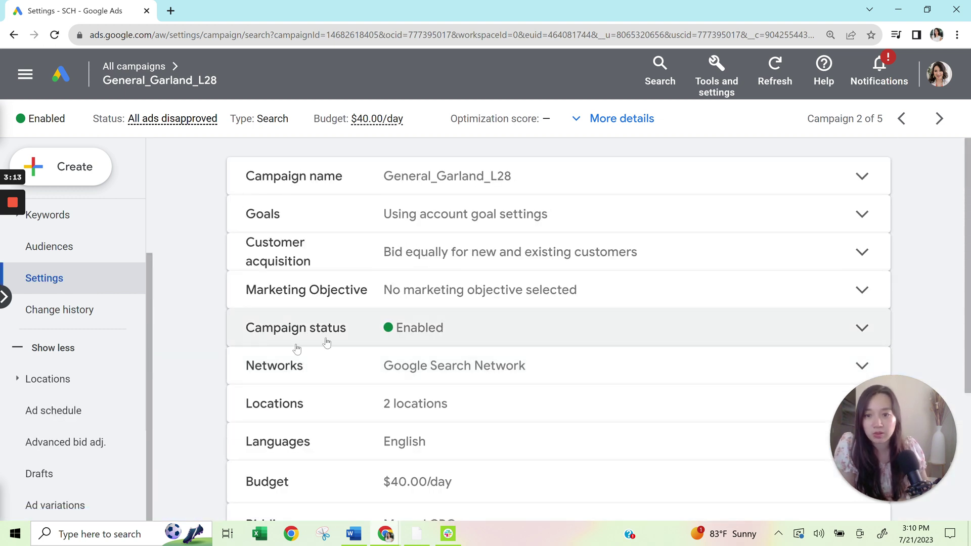
pyautogui.click(498, 405)
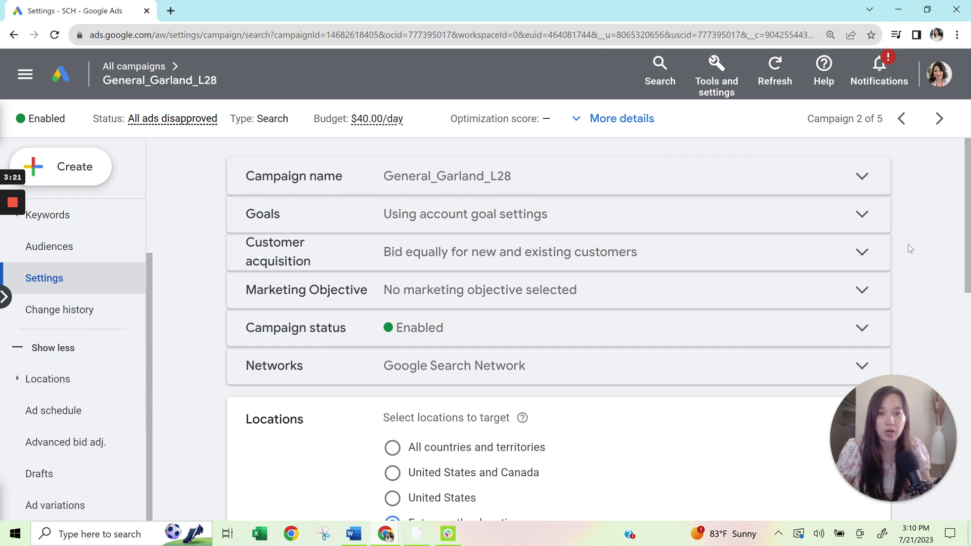
pyautogui.scroll(-4, 910, 248)
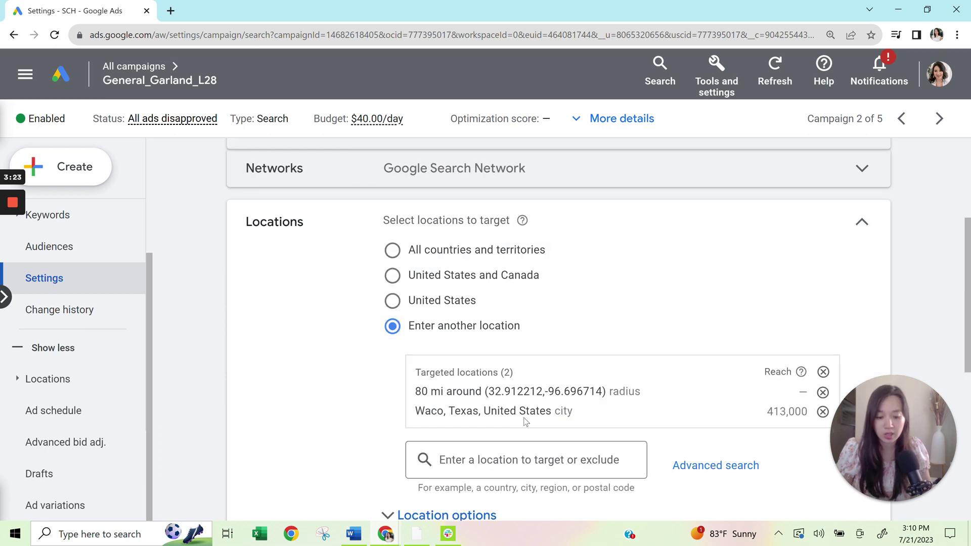
pyautogui.press('F11')
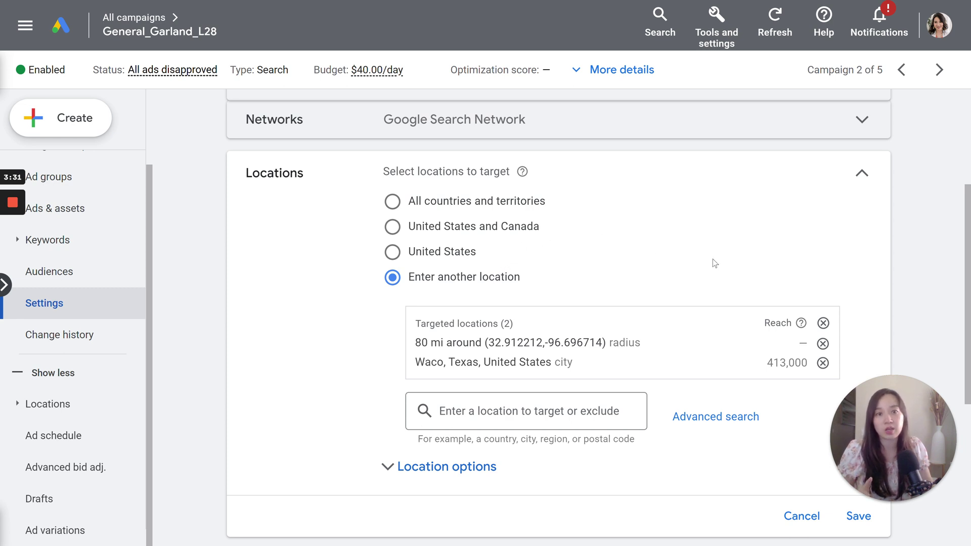
pyautogui.click(448, 468)
# Step: Scroll to the Presence targeting option, then search the account for 'negative'
pyautogui.scroll(-4, 443, 433)
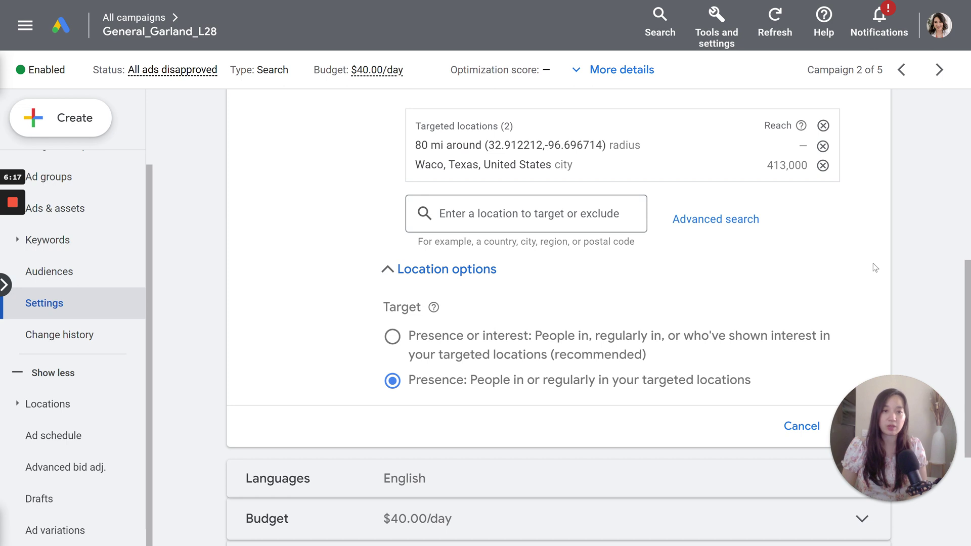
pyautogui.write('gtne')
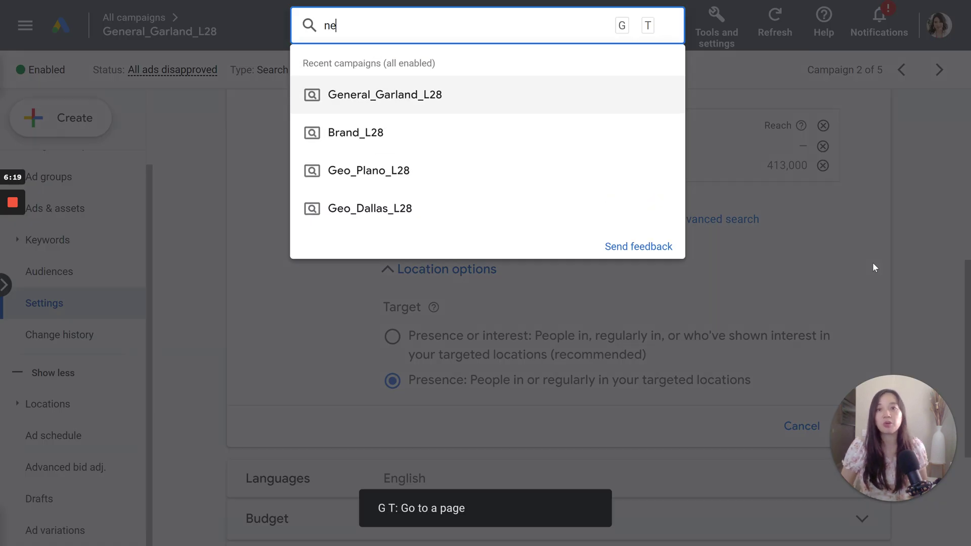
pyautogui.write('gative')
# Step: Open the Negative keyword lists page and start a new list, ready to name it
pyautogui.click(588, 205)
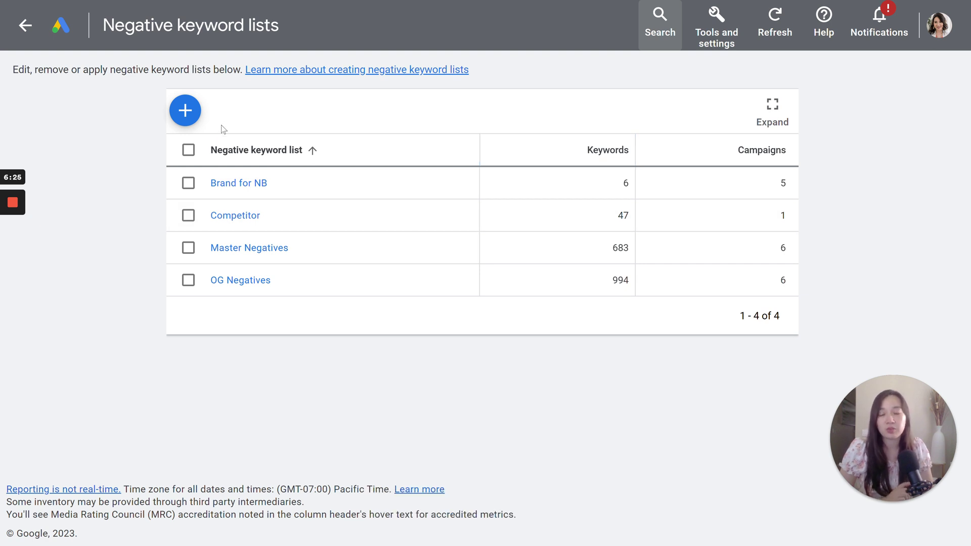
pyautogui.click(194, 120)
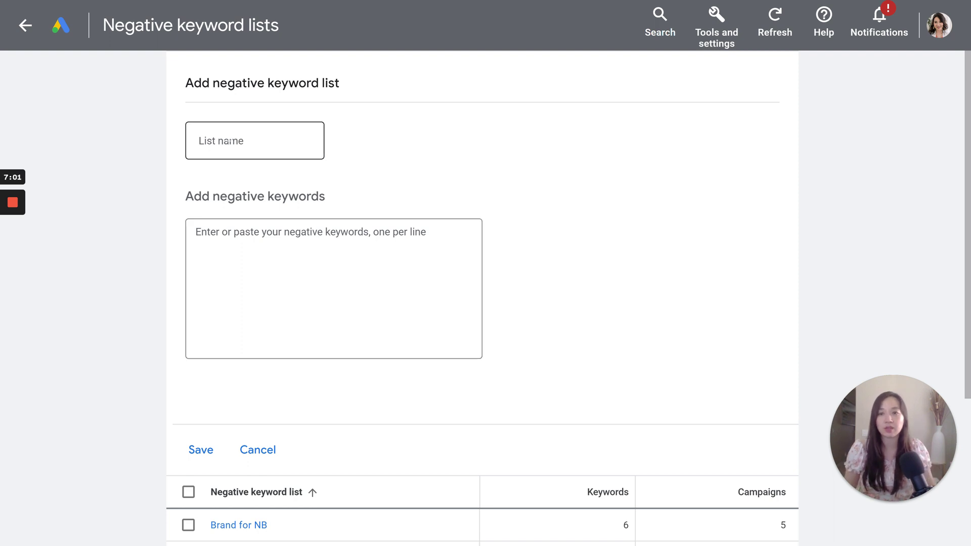
pyautogui.click(226, 141)
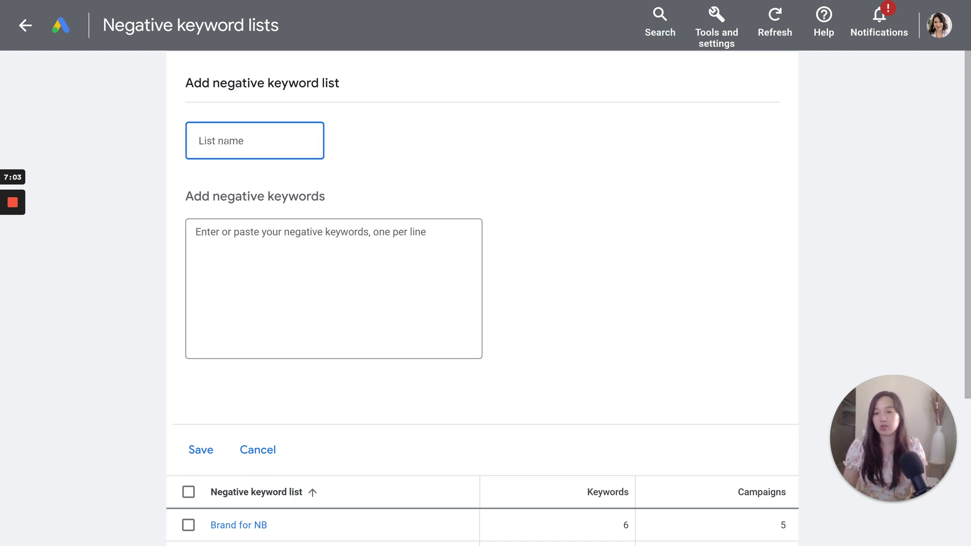
# Step: Name the new list 'Negative Geos', then cancel it with no keywords added
pyautogui.write('Negative Geos')
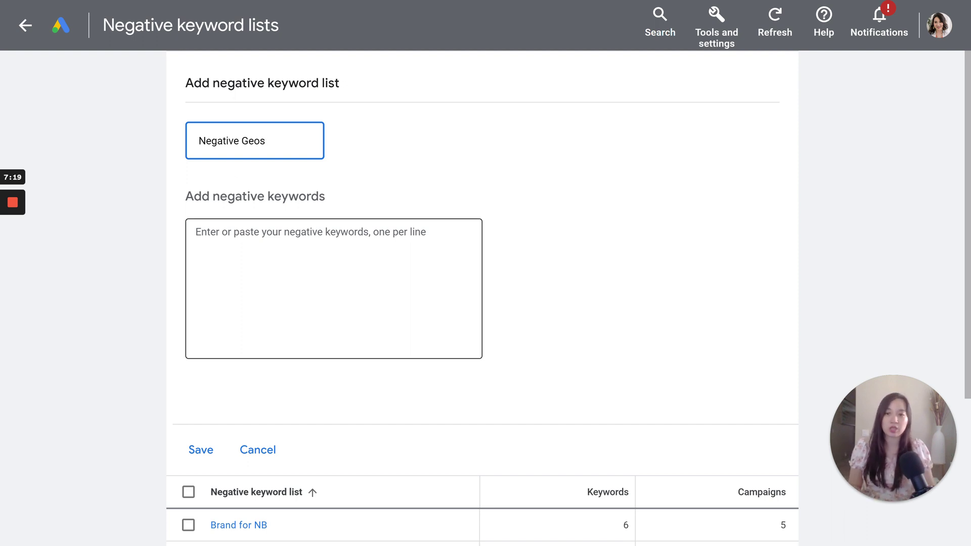
pyautogui.click(209, 233)
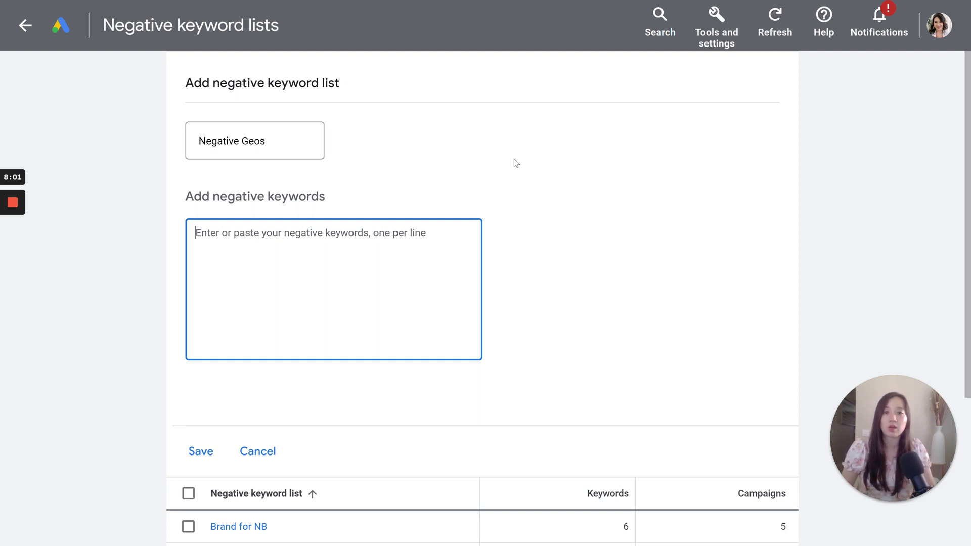
pyautogui.click(269, 460)
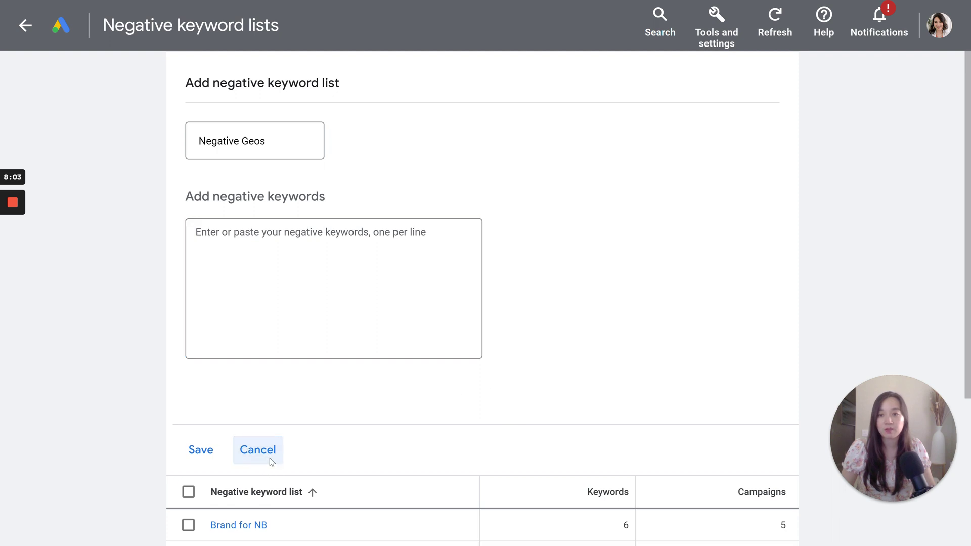
# Step: Return to General_Garland_L28, view its targeted locations zoomed around Dallas, and open Excluded locations
pyautogui.click(26, 25)
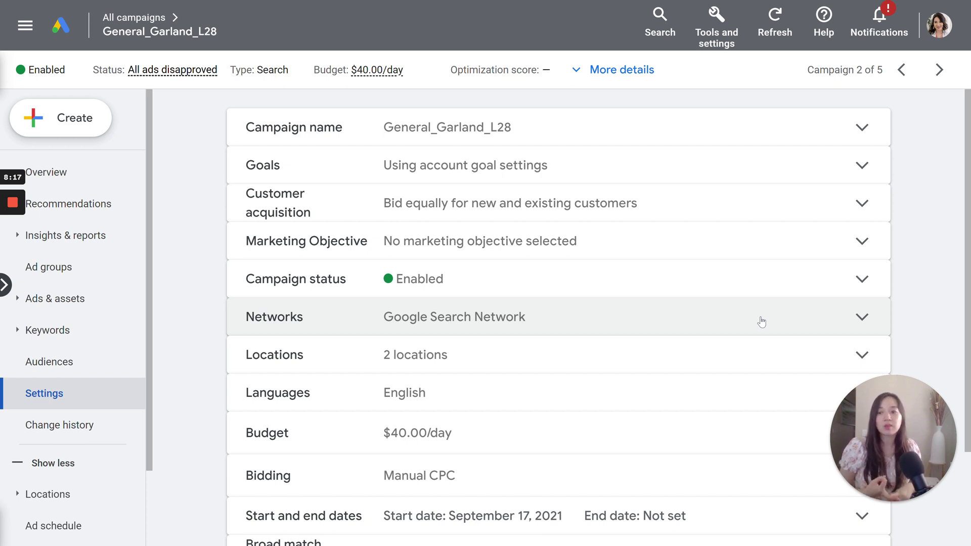
pyautogui.click(81, 494)
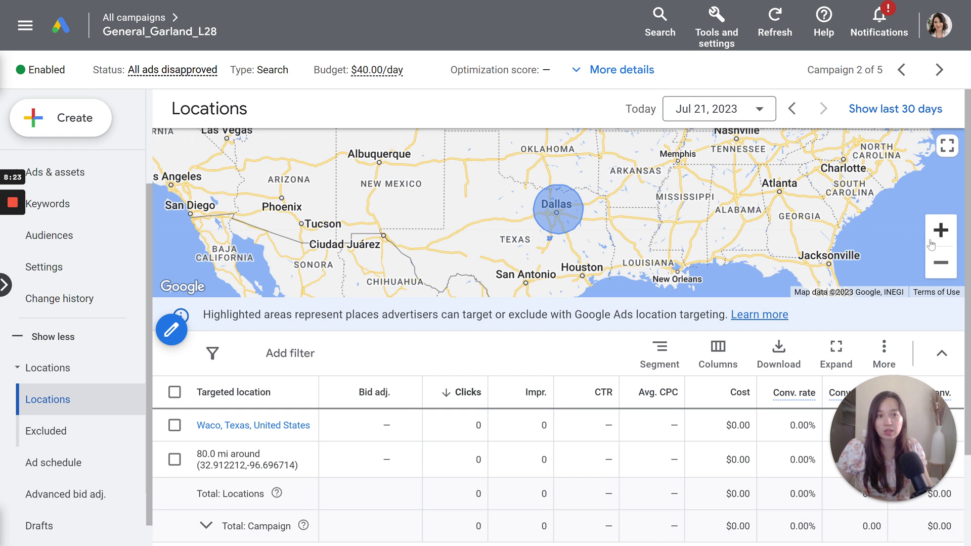
pyautogui.click(948, 240)
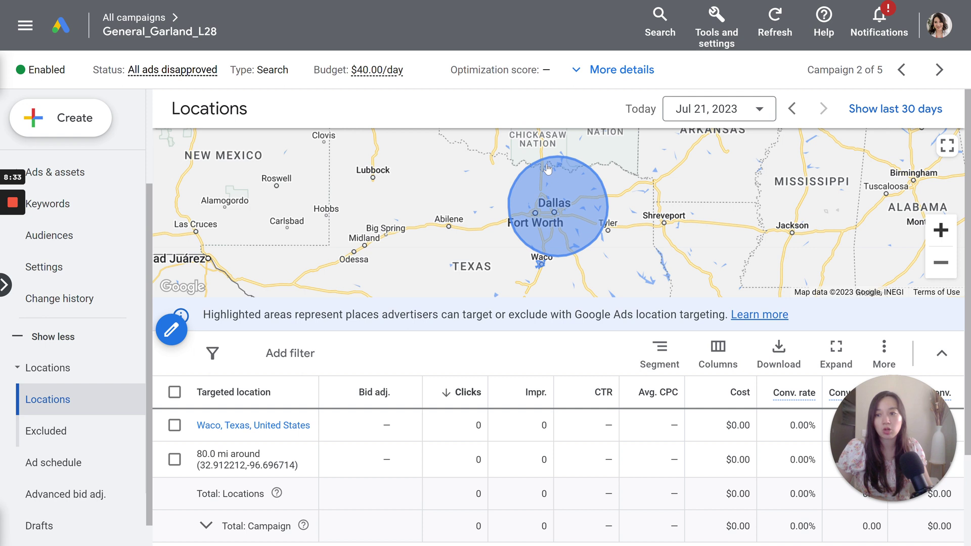
pyautogui.click(101, 446)
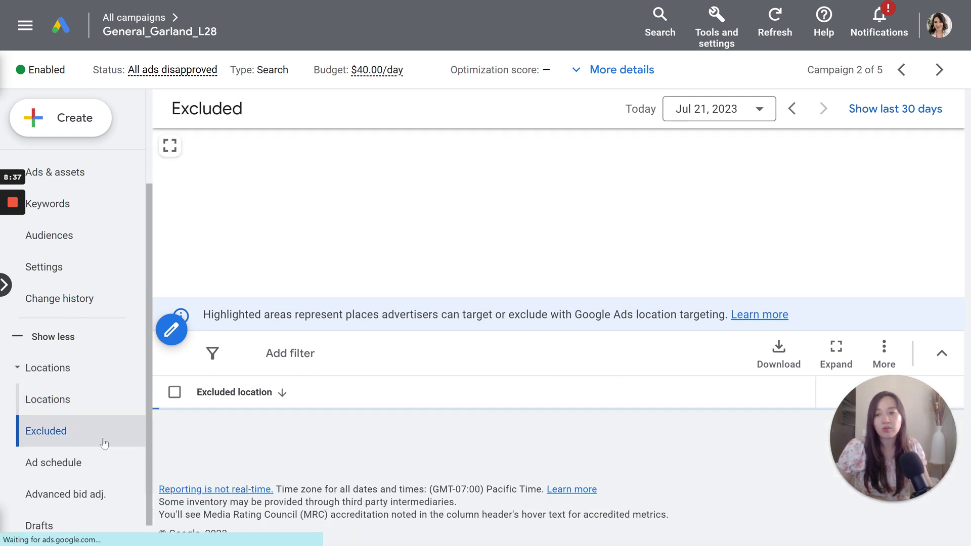
# Step: Exclude the state of Oklahoma, United States from the campaign and save
pyautogui.click(172, 331)
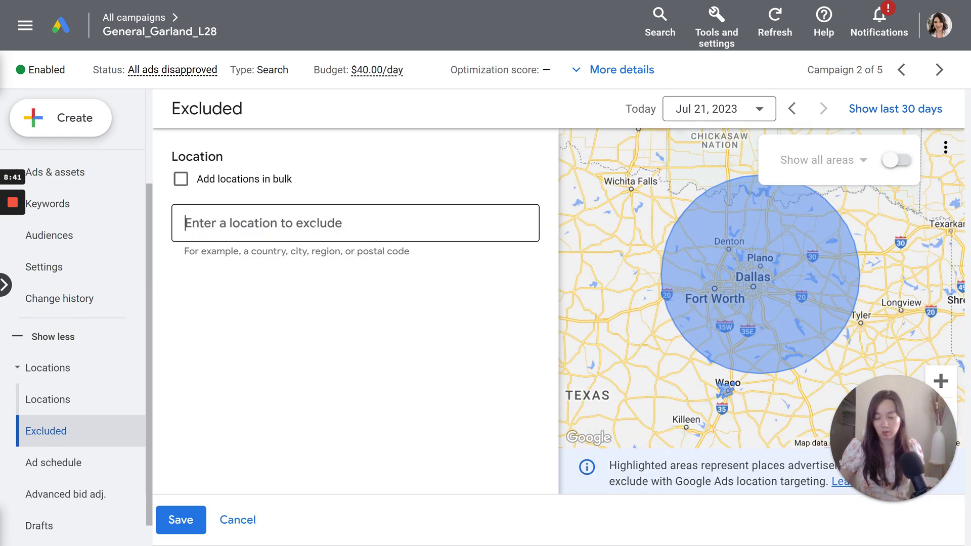
pyautogui.write('oklahoma')
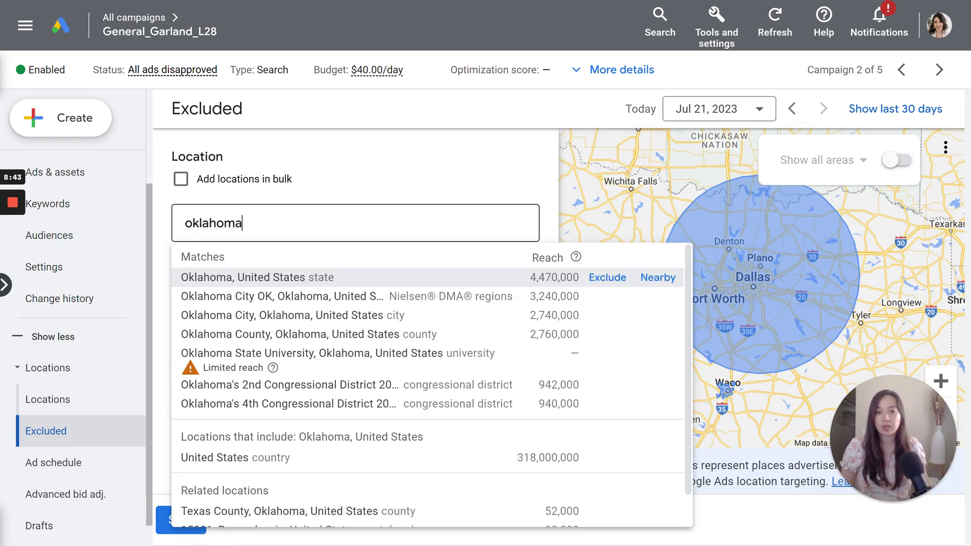
pyautogui.click(607, 277)
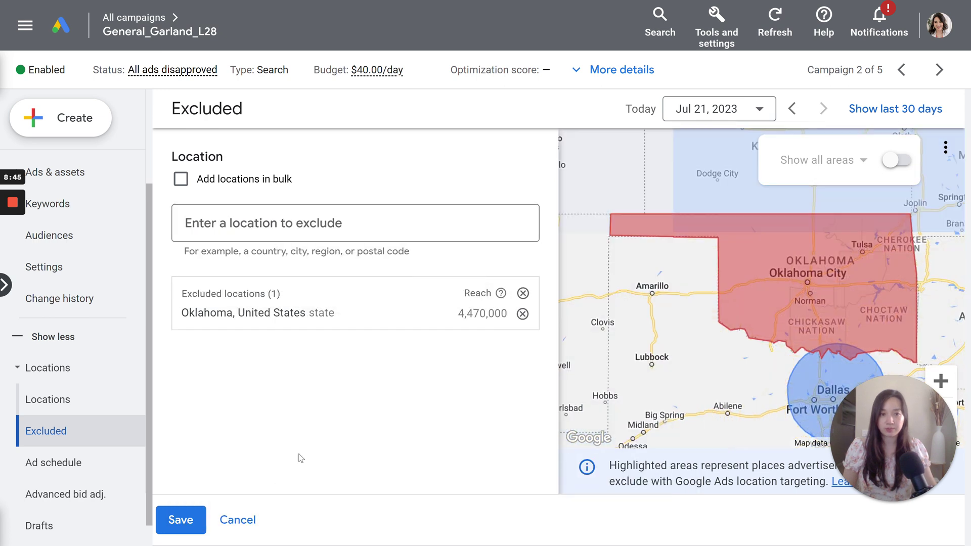
pyautogui.click(186, 512)
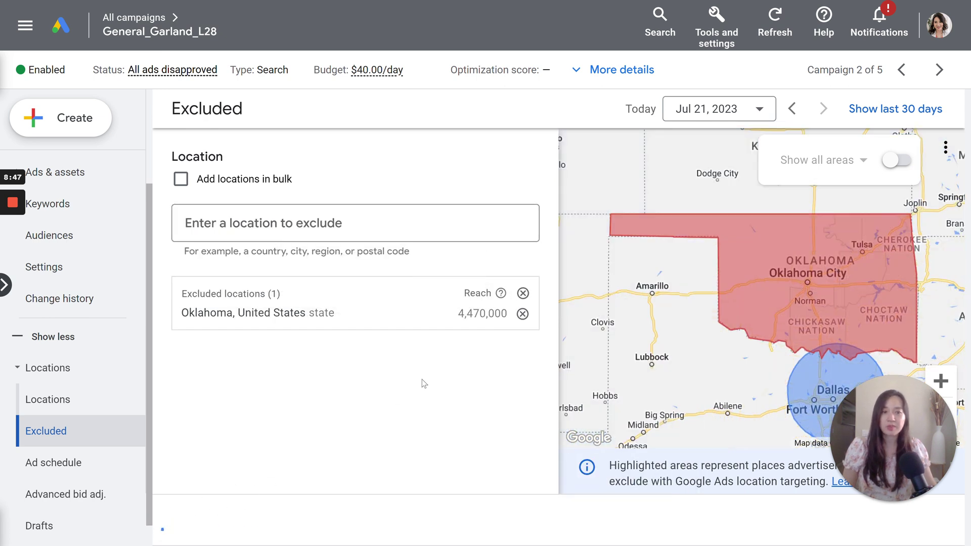